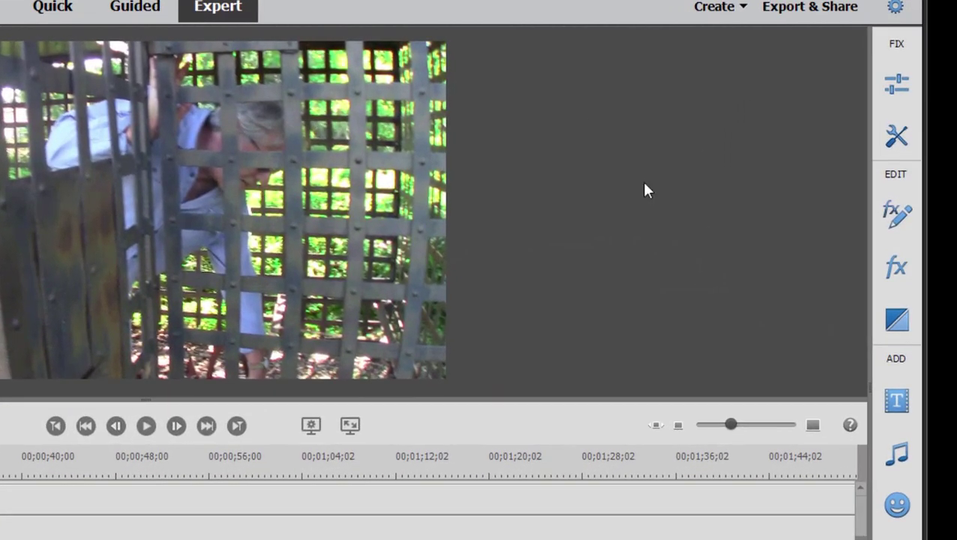
- Filter the video transitions list to the Wipe category, showing CheckerBoard, Barn Doors and others
left_click(897, 336)
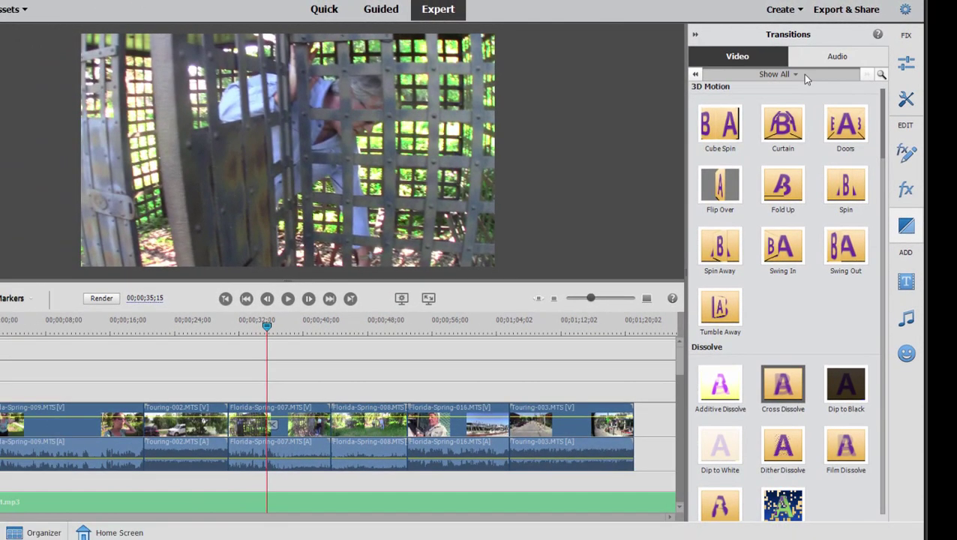
left_click(802, 78)
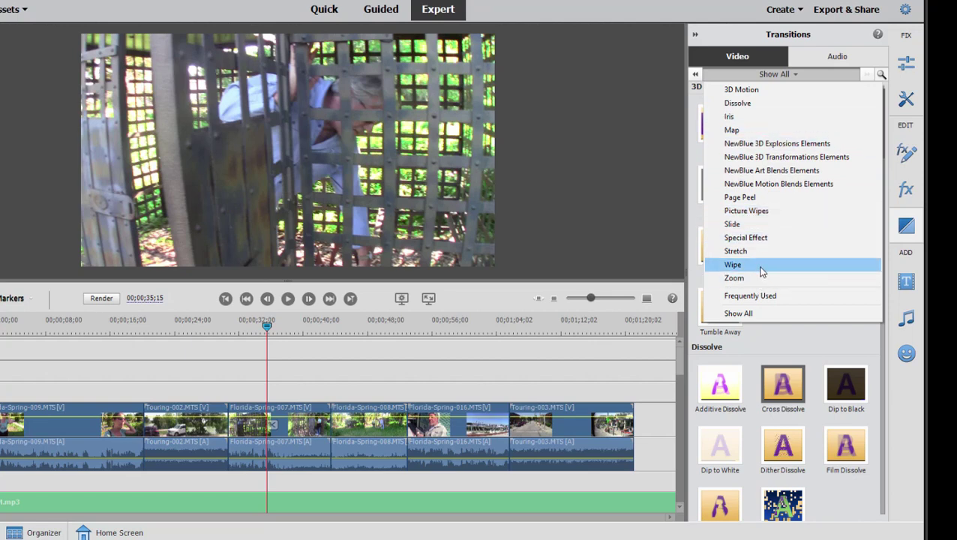
left_click(761, 271)
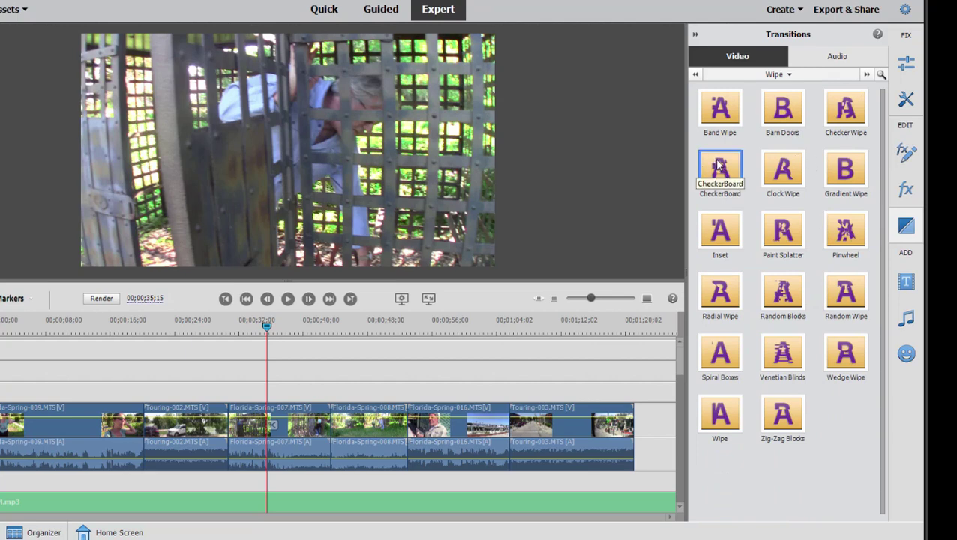
- Drop CheckerBoard between Florida-Spring-007 and Florida-Spring-008, set it to 2 seconds, and show its extra options
mouse_move(718, 165)
left_mouse_down()
mouse_move(607, 223)
mouse_move(335, 423)
left_mouse_up()
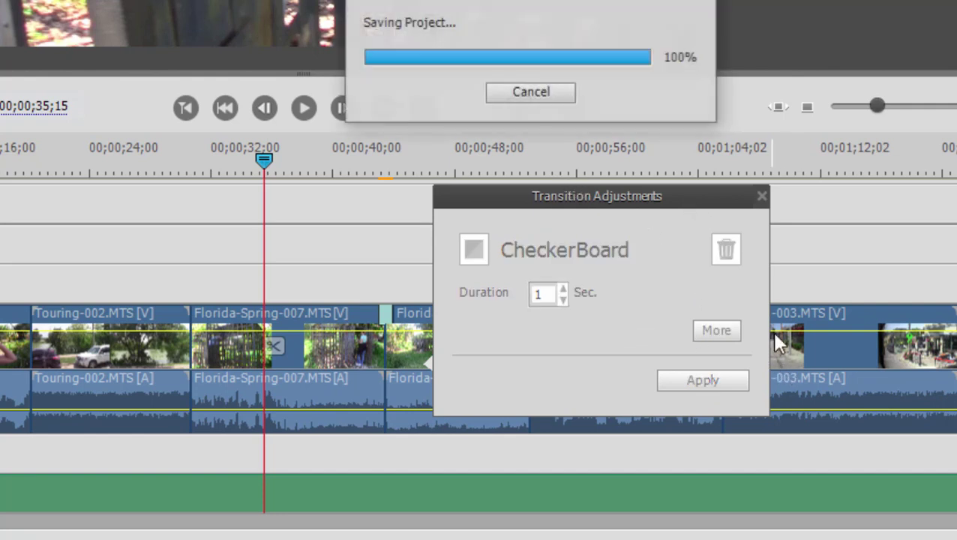
left_click(761, 195)
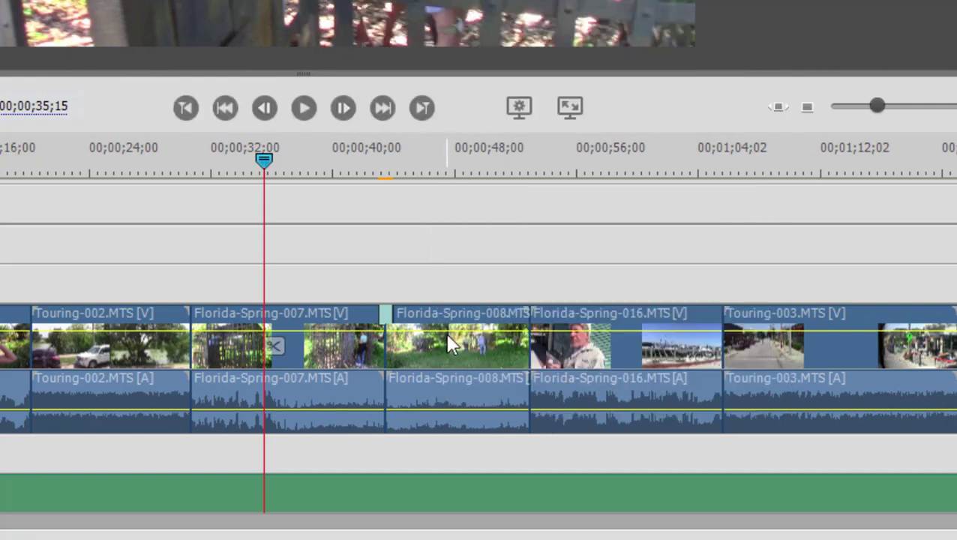
double_click(381, 315)
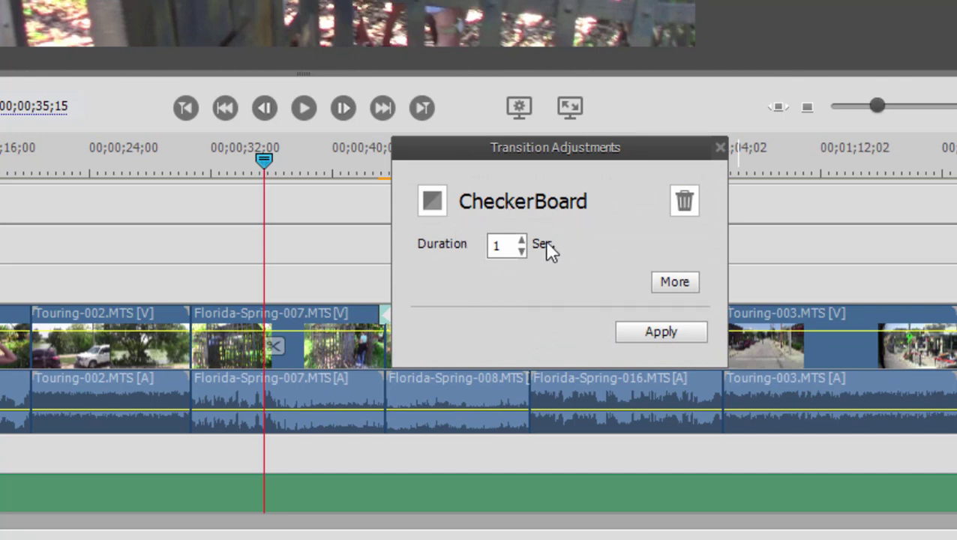
left_click(500, 240)
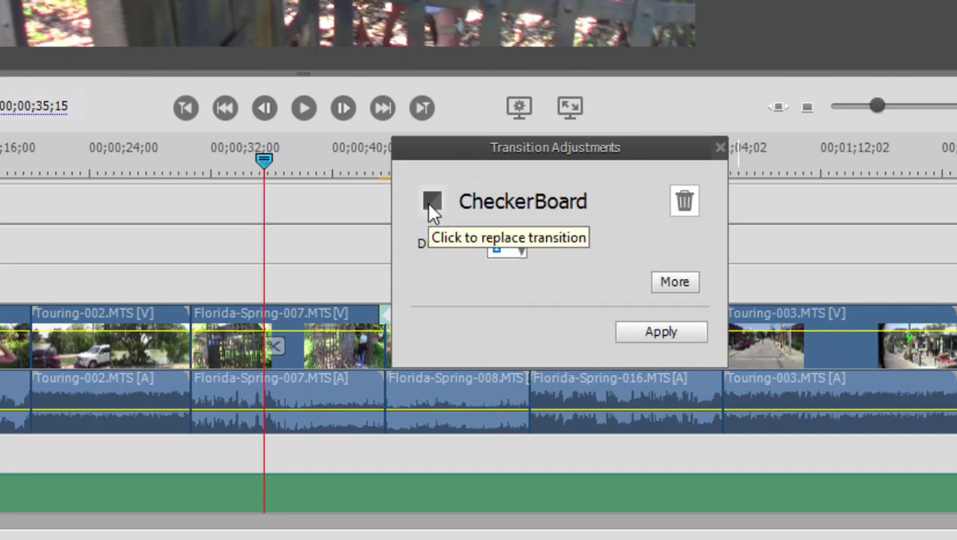
type("4")
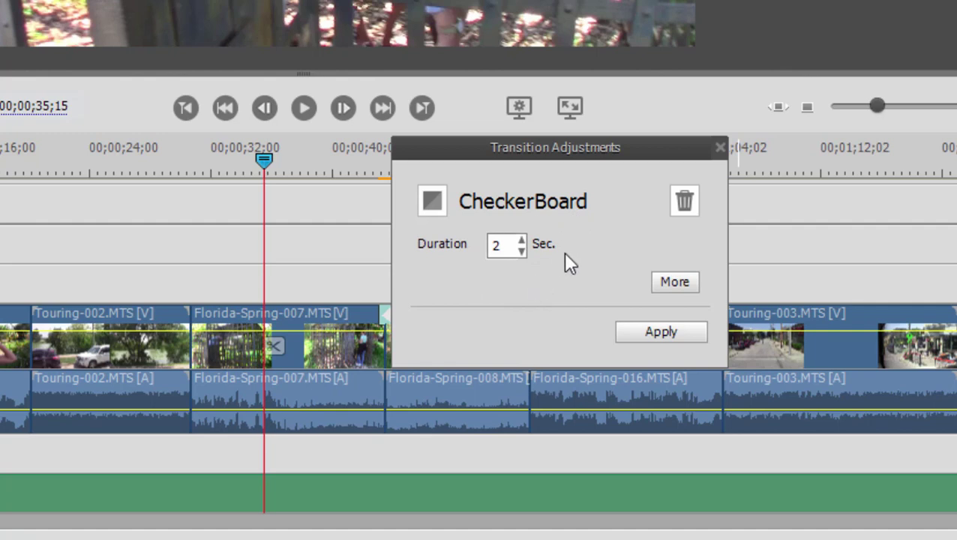
left_click(674, 283)
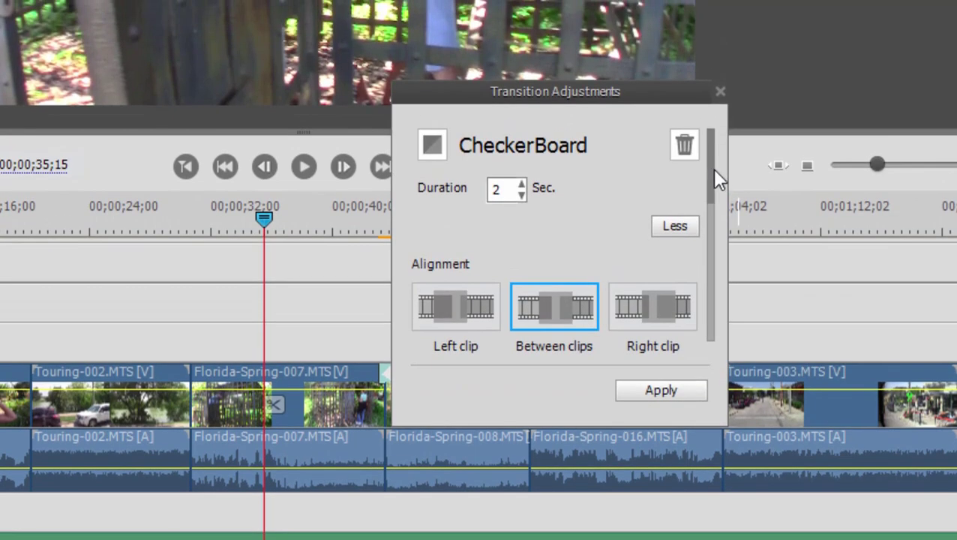
left_click_drag(714, 170, 710, 334)
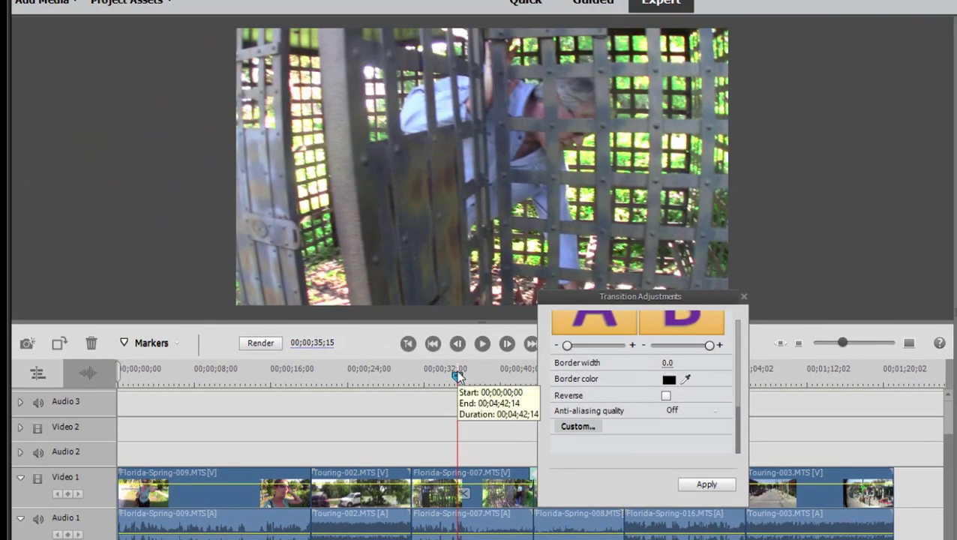
- Preview a mid-transition frame of the CheckerBoard, keeping its border width at 0
left_click_drag(470, 376, 538, 391)
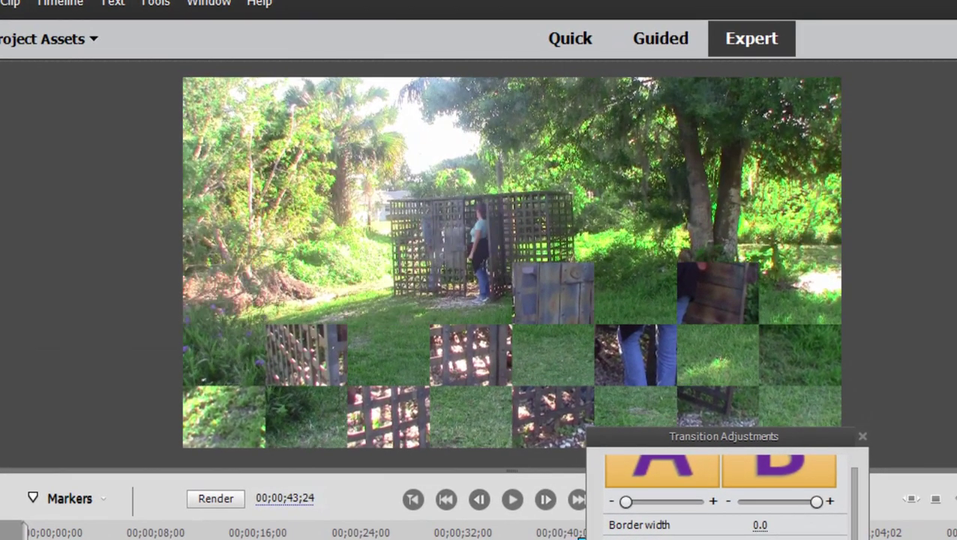
left_click_drag(607, 534, 606, 534)
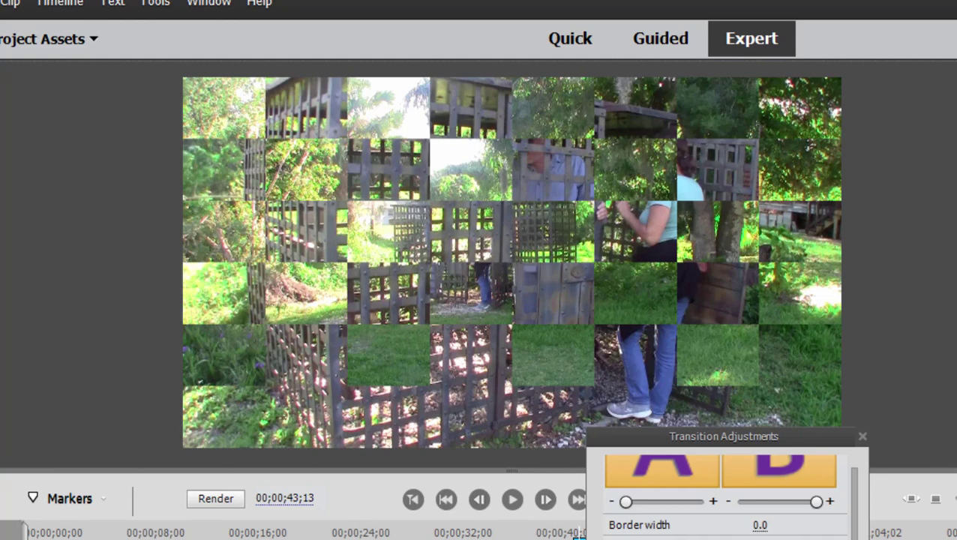
left_click_drag(582, 532, 580, 533)
left_click_drag(547, 501, 471, 382)
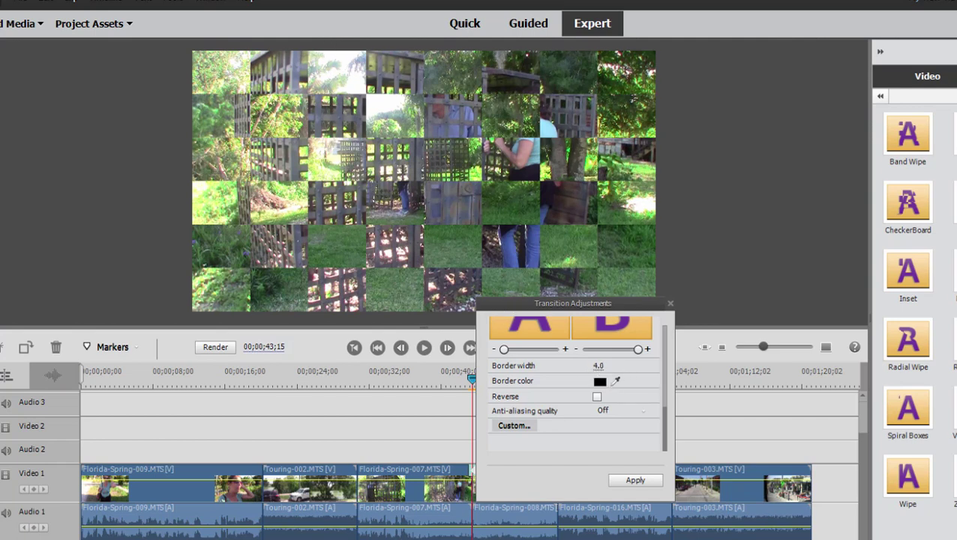
left_click_drag(598, 365, 598, 366)
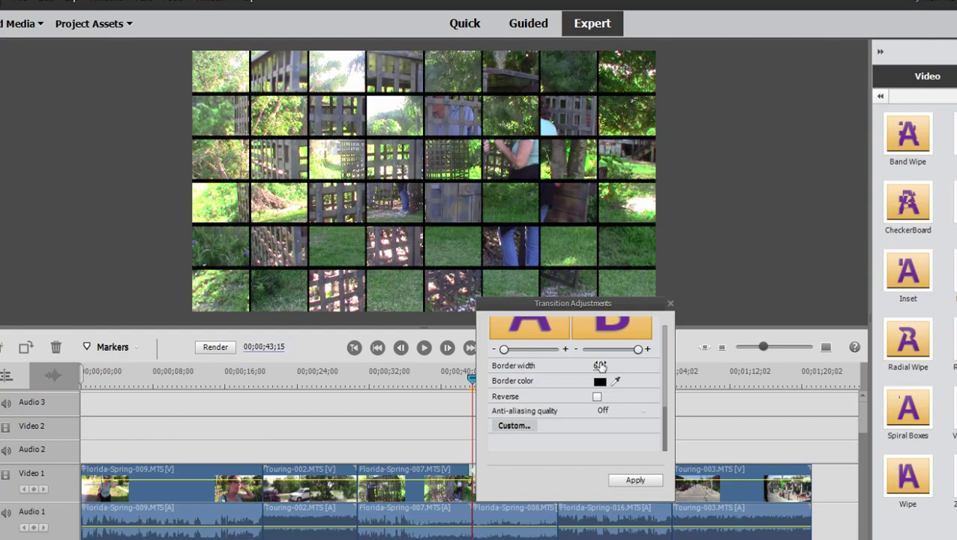
left_click(600, 365)
type("0")
key("Return")
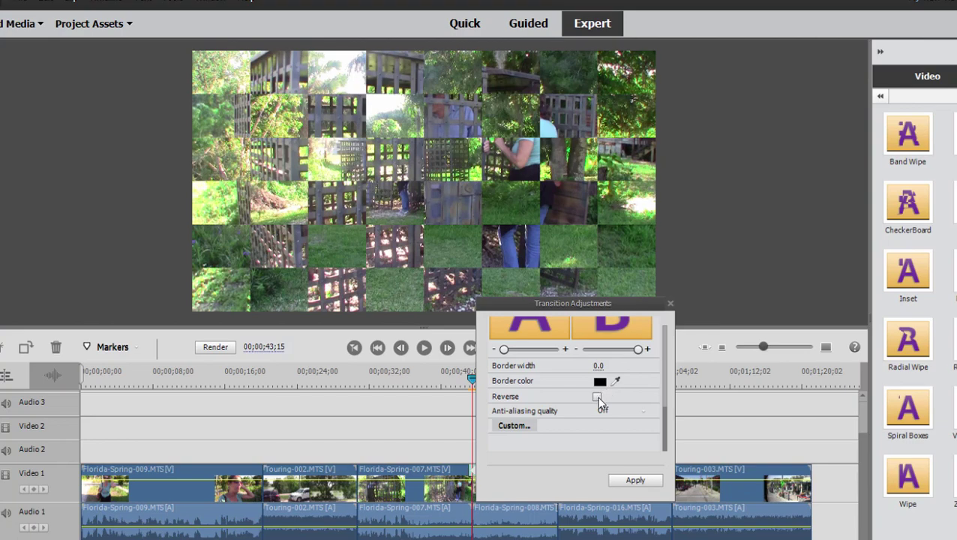
- Set the CheckerBoard transition to play in reverse, checking it mid-transition
left_click(466, 383)
left_click_drag(466, 382, 472, 384)
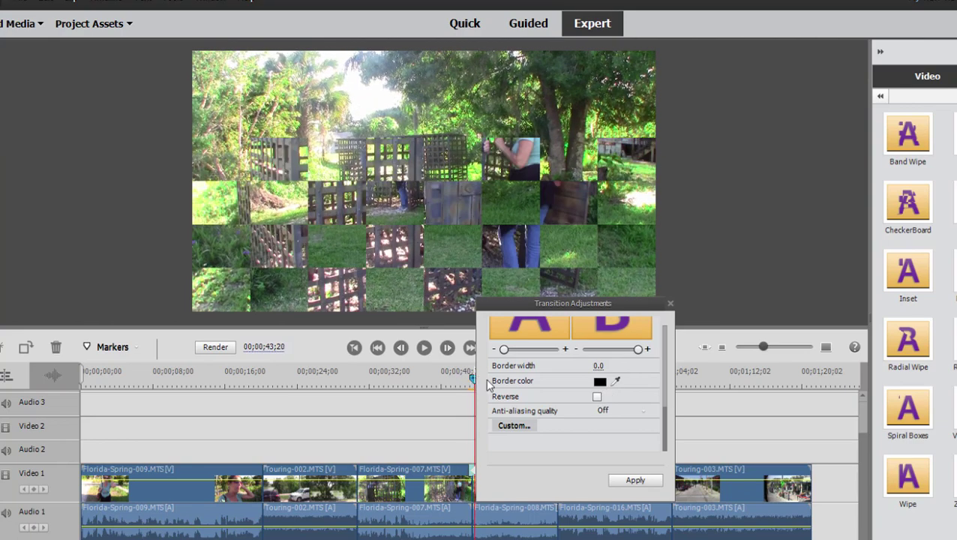
left_click(596, 397)
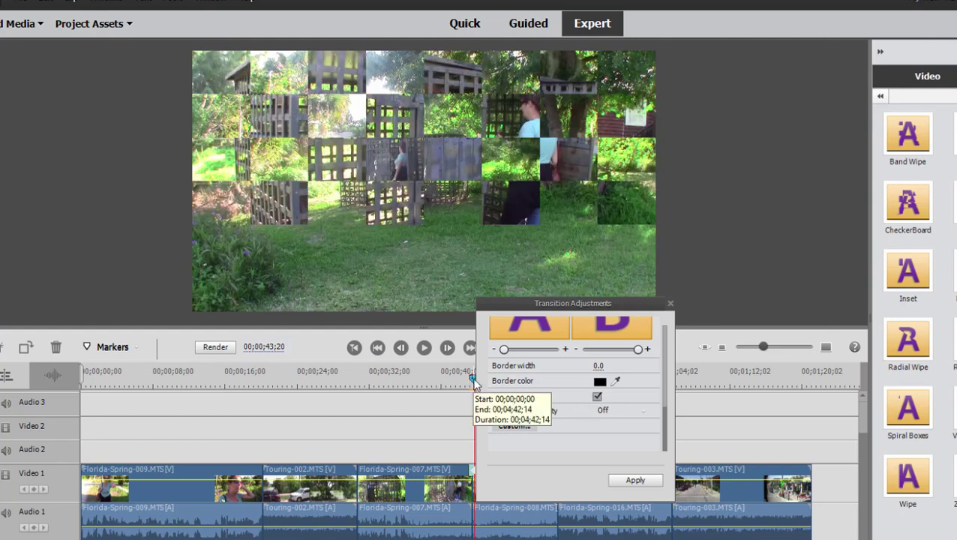
mouse_move(473, 384)
left_mouse_down()
mouse_move(482, 383)
mouse_move(473, 381)
left_mouse_up()
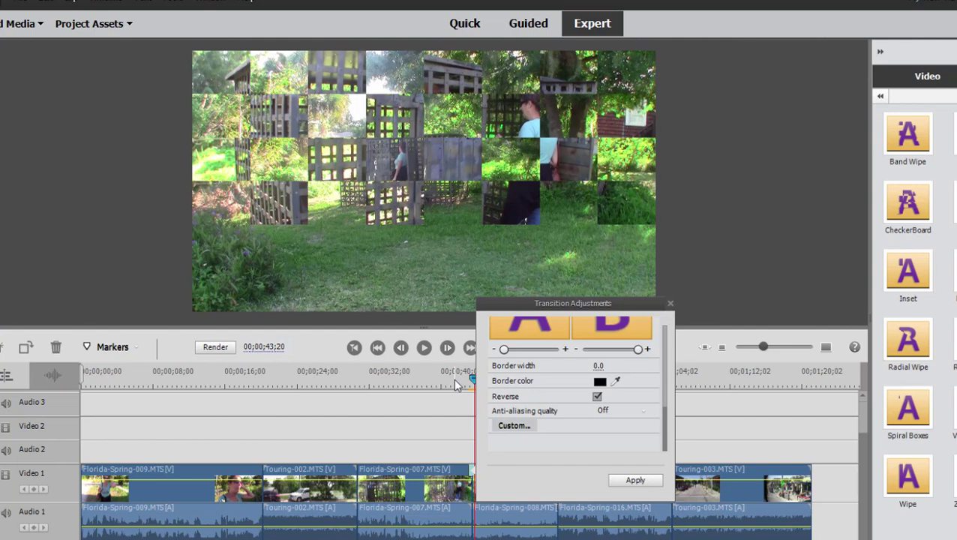
- Give the checkerboard 32 horizontal and 32 vertical slices, preview it, and apply the adjustments
left_click(525, 426)
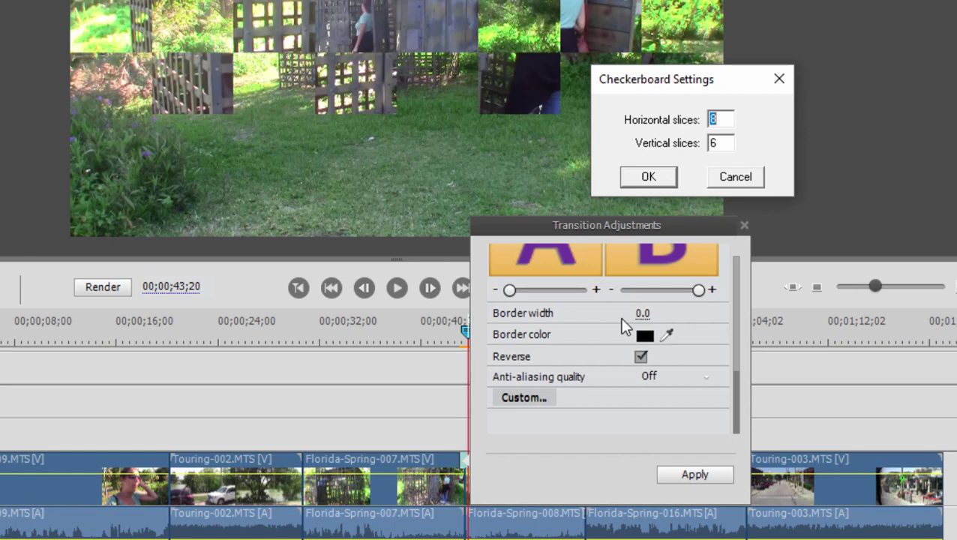
type("32")
key("Tab")
type("31")
key("BackSpace")
type("2")
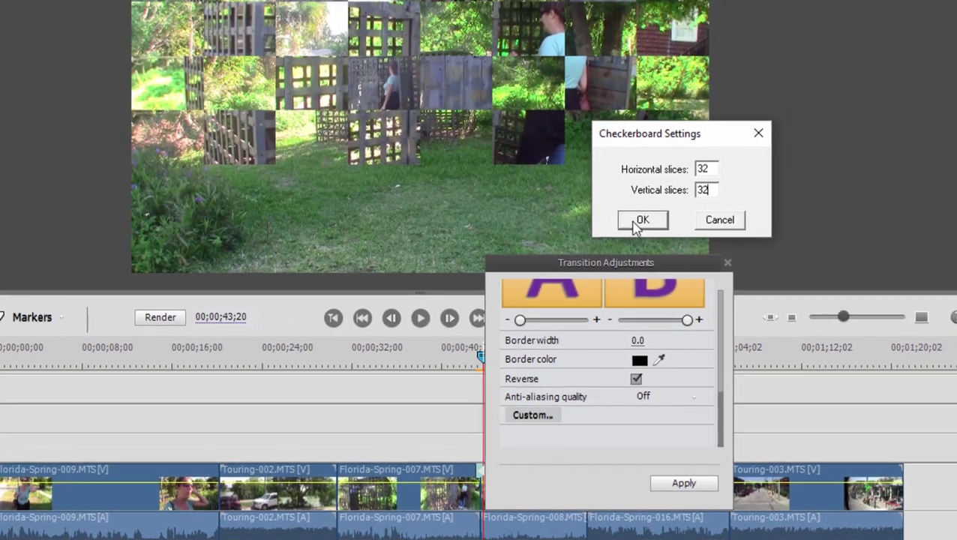
left_click(647, 176)
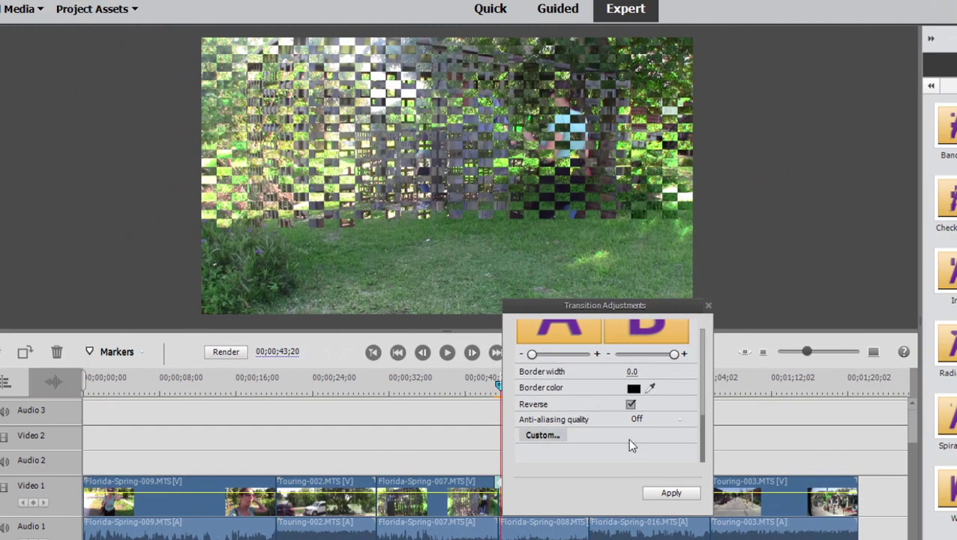
left_click_drag(494, 386, 492, 387)
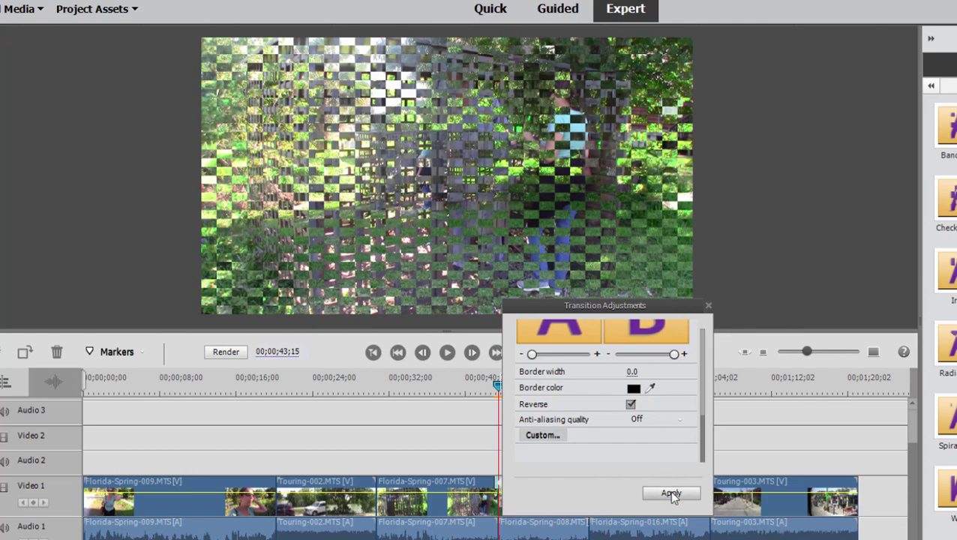
left_click(671, 493)
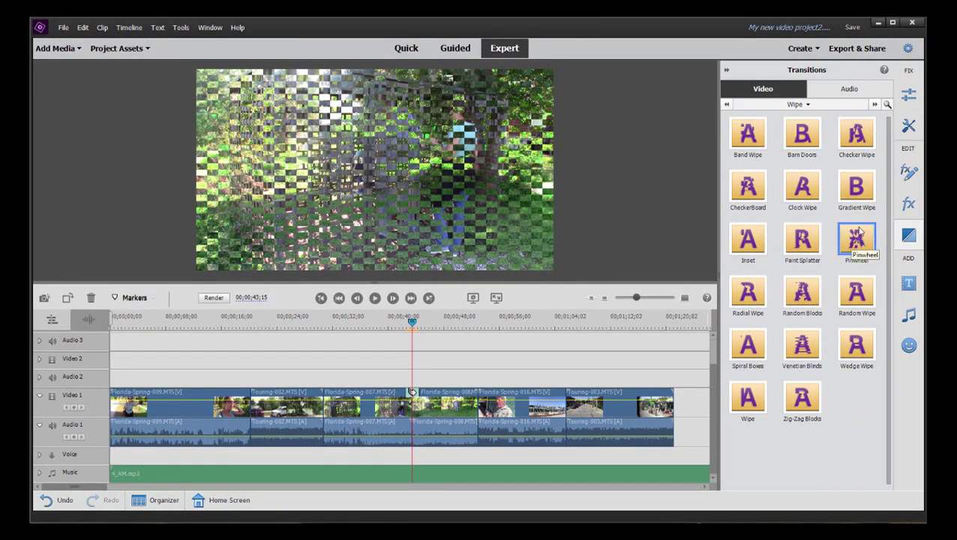
- Place a Pinwheel transition at the cut before Florida-Spring-008, then delete it from Video 1
left_click_drag(860, 238, 424, 408)
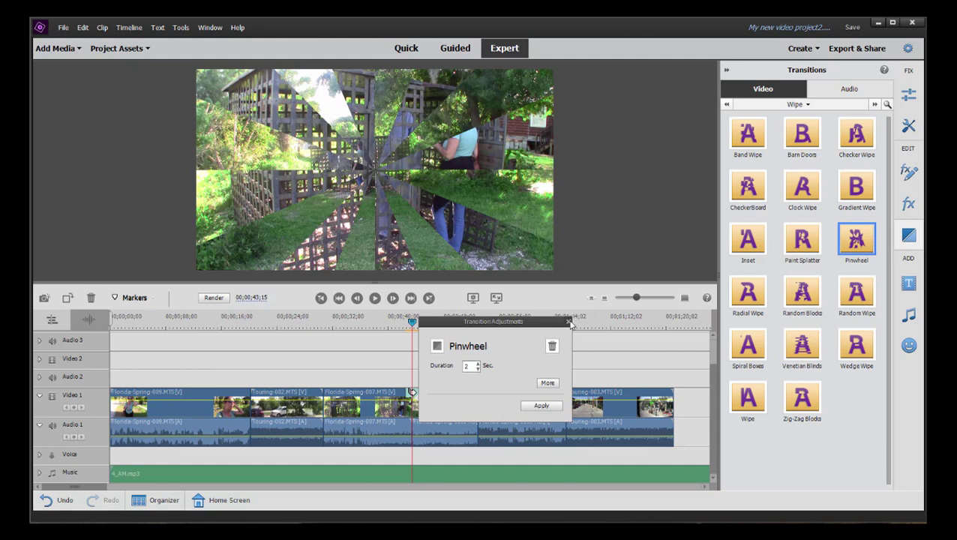
left_click(568, 320)
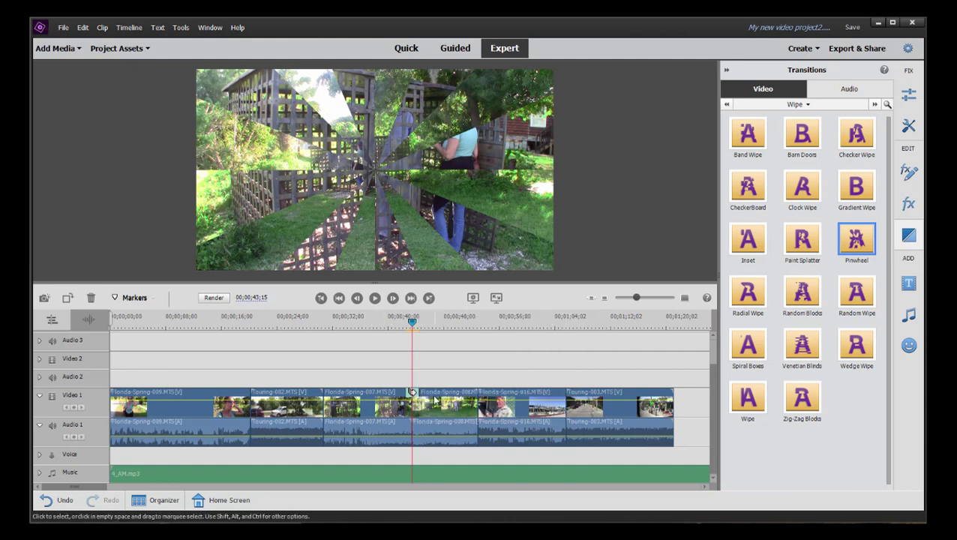
left_click(412, 398)
key("Delete")
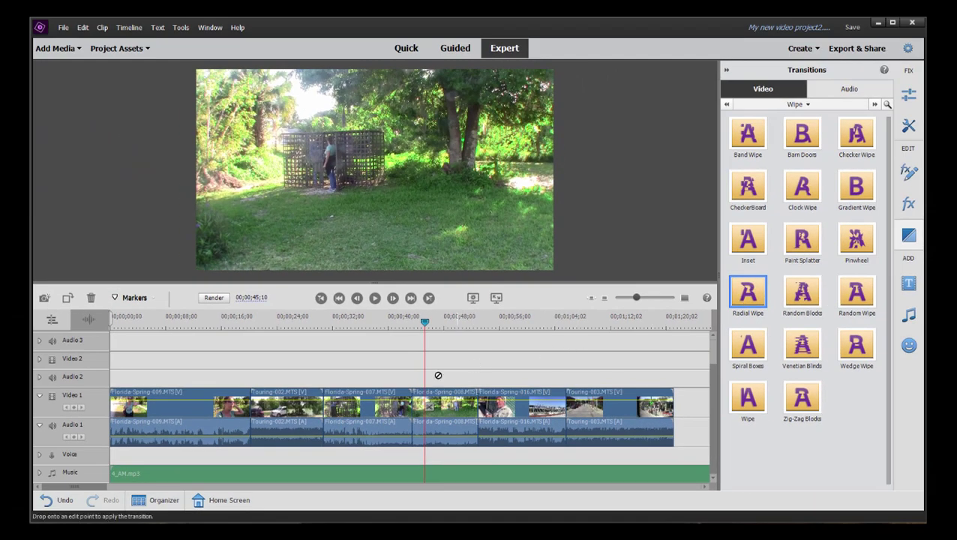
- Set the Radial Wipe at the 007/008 cut to 2 seconds, apply, and preview its sweep
double_click(414, 409)
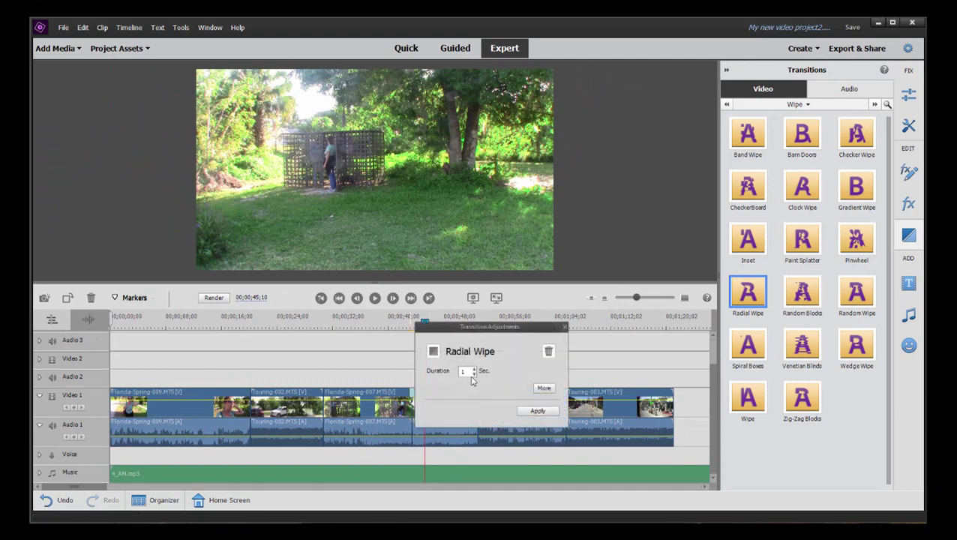
type("2")
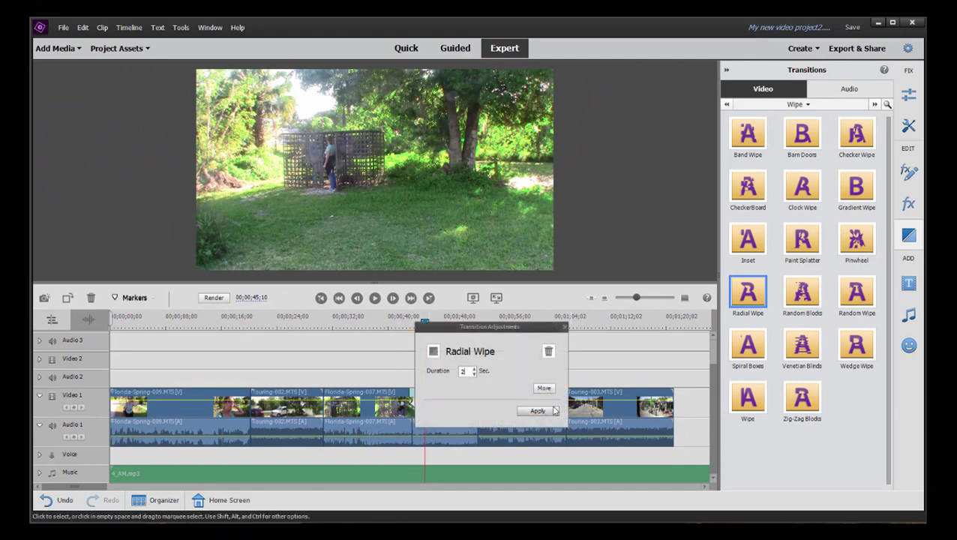
left_click(537, 410)
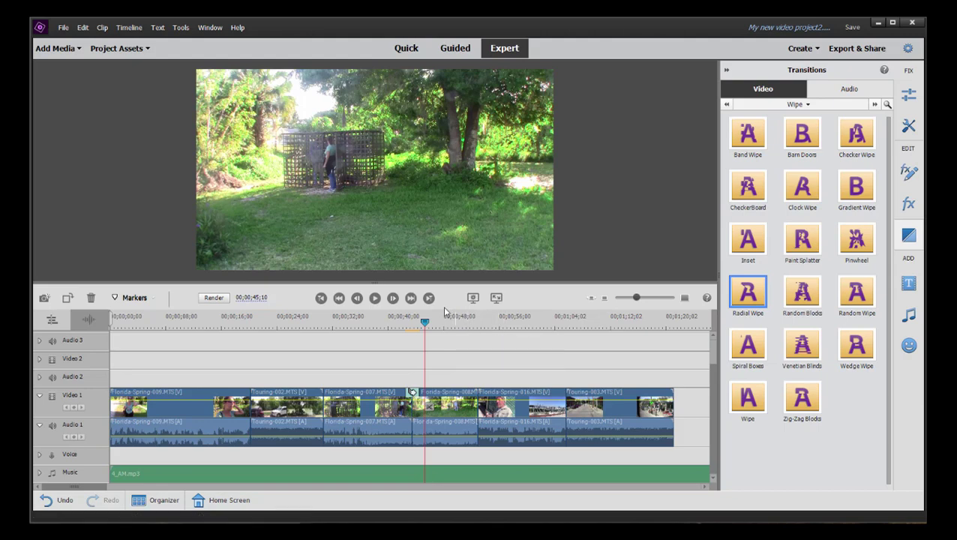
left_click_drag(424, 322, 393, 328)
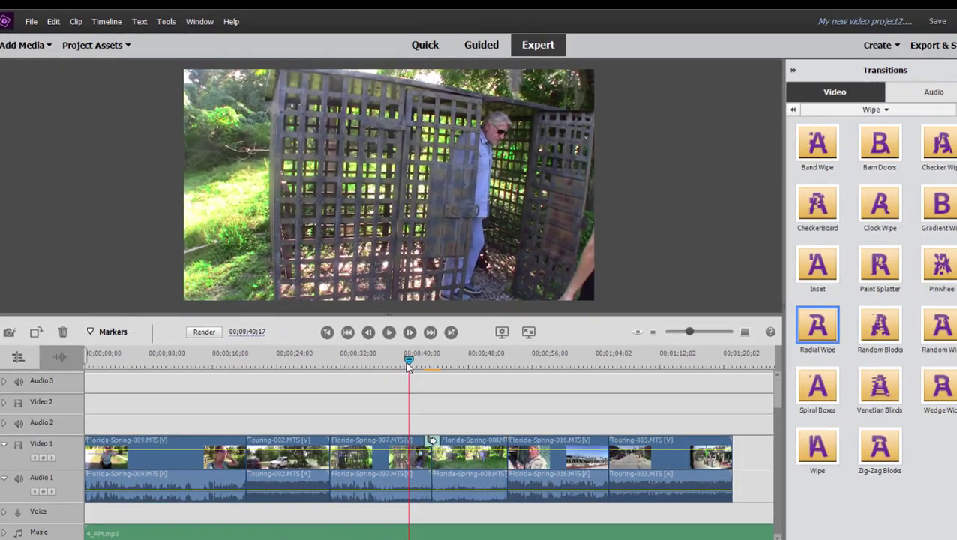
left_click_drag(409, 365, 425, 365)
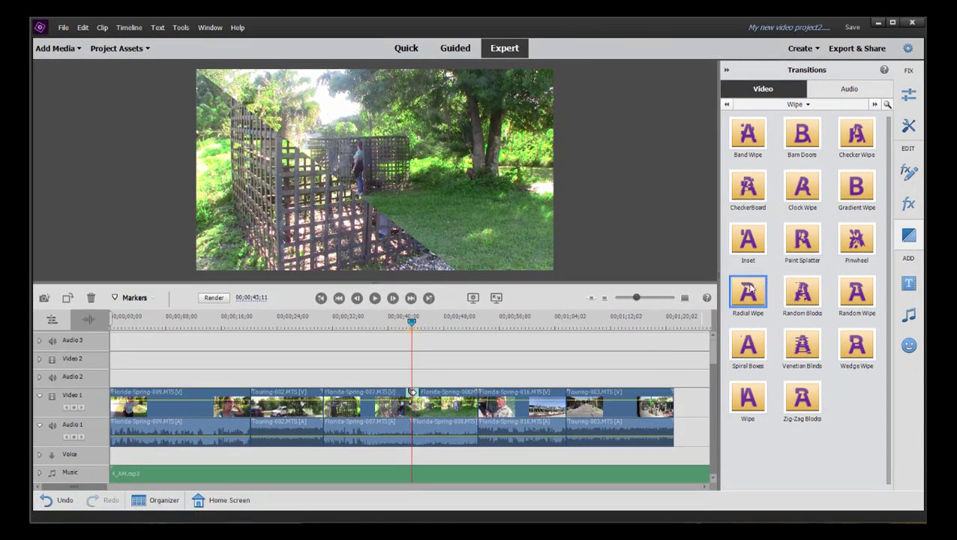
- Drop a Radial Wipe on the Florida-Spring-008/016 cut and scrub through its preview
left_click_drag(752, 287, 480, 401)
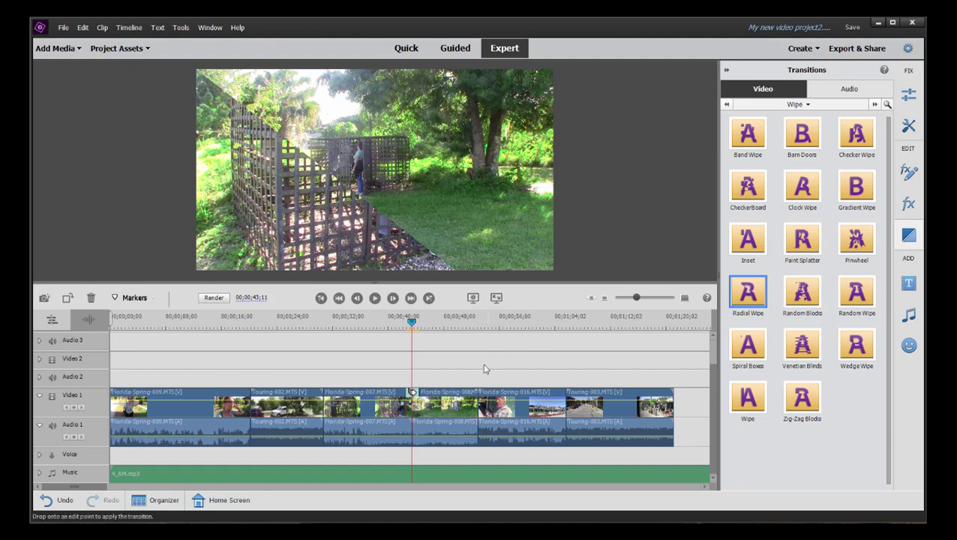
left_click(419, 327)
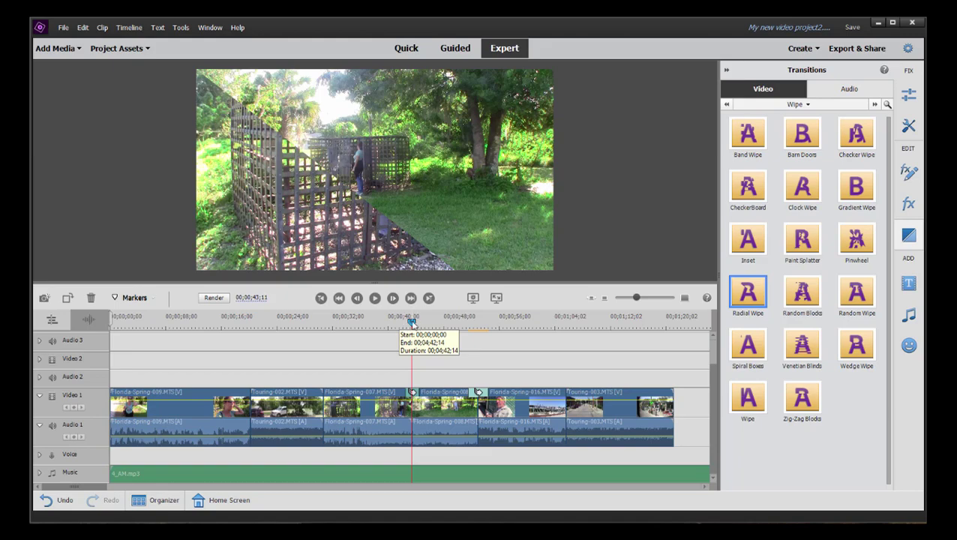
left_click_drag(412, 324, 473, 321)
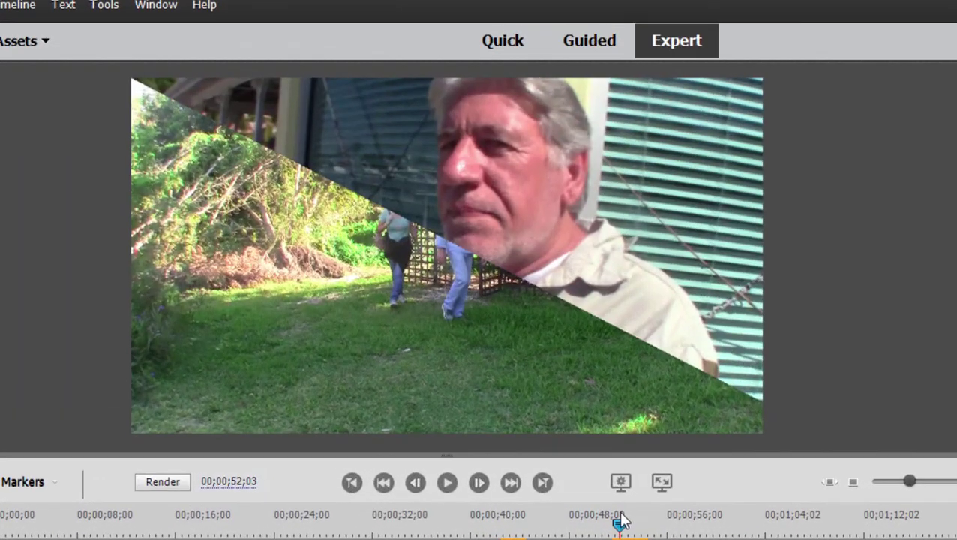
mouse_move(619, 521)
left_mouse_down()
mouse_move(610, 516)
mouse_move(626, 514)
mouse_move(644, 488)
mouse_move(606, 486)
mouse_move(662, 484)
left_mouse_up()
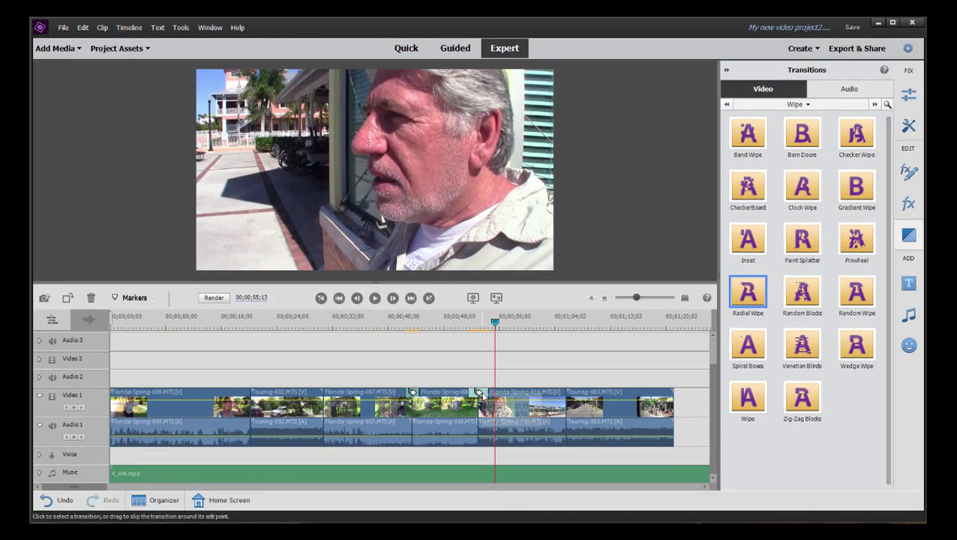
mouse_move(453, 271)
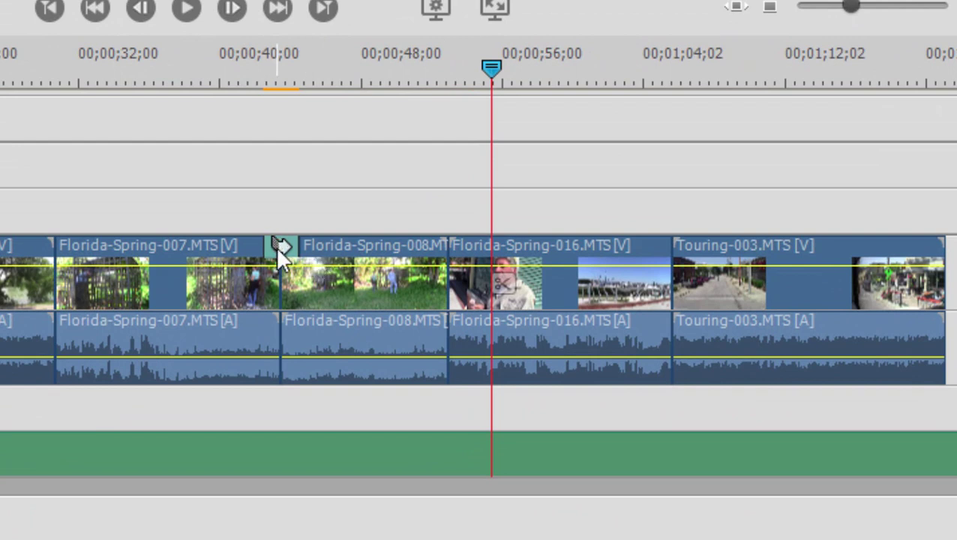
- Remove the 008/016 Radial Wipe, trim 008's end and 016's start, then re-add Radial Wipe
left_click(280, 245)
key("Delete")
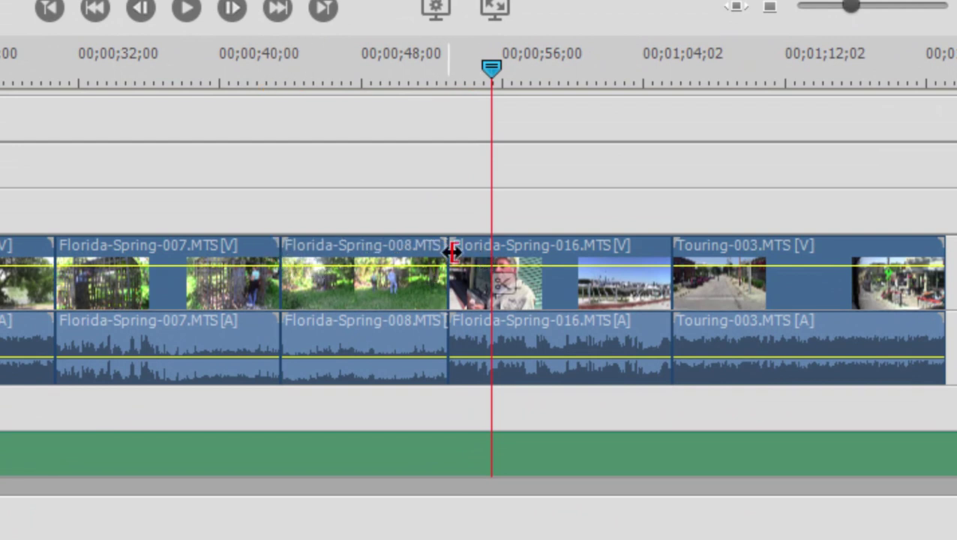
left_click_drag(445, 255, 432, 256)
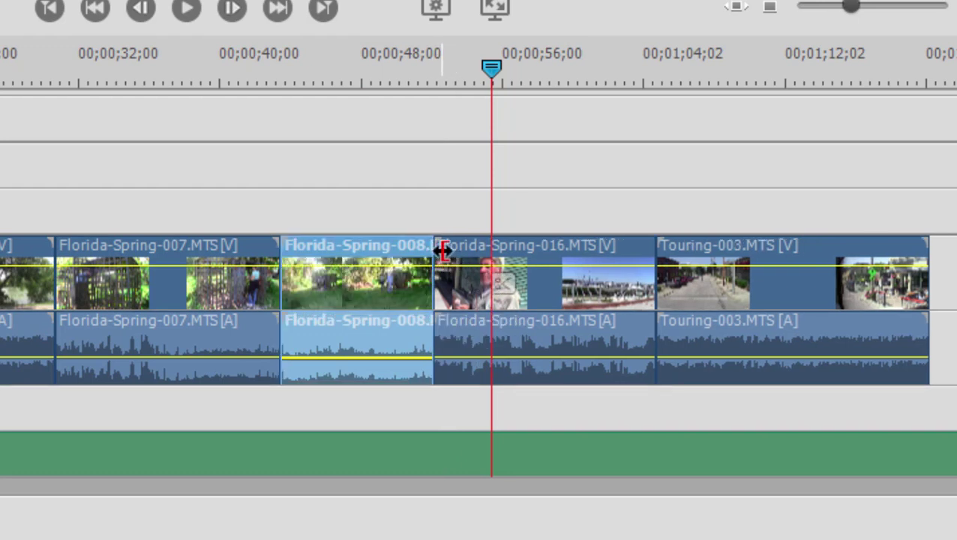
left_click_drag(434, 247, 466, 253)
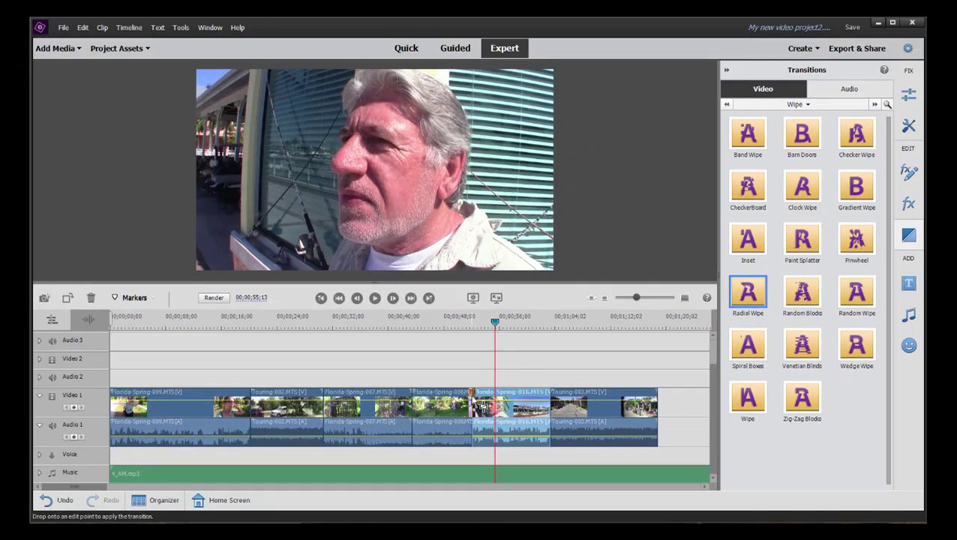
left_click_drag(471, 400, 473, 401)
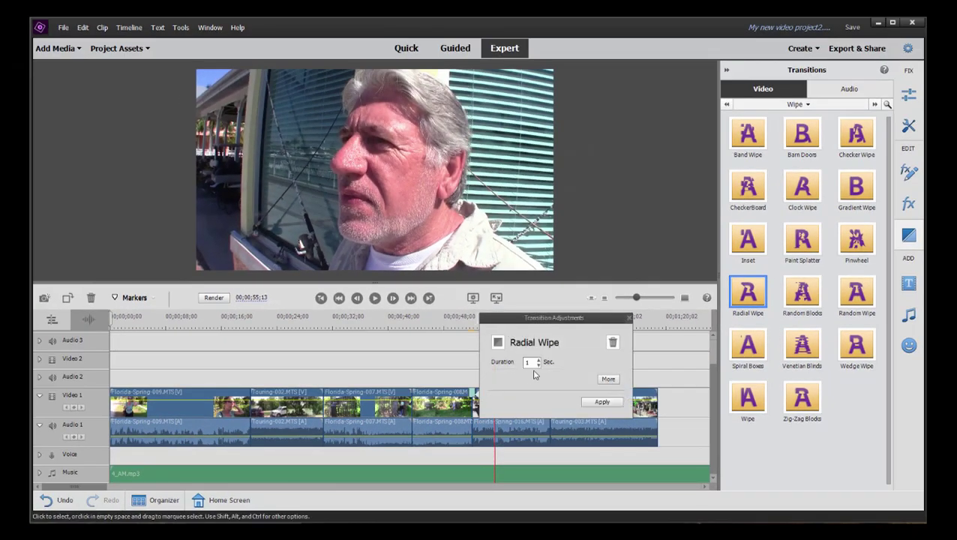